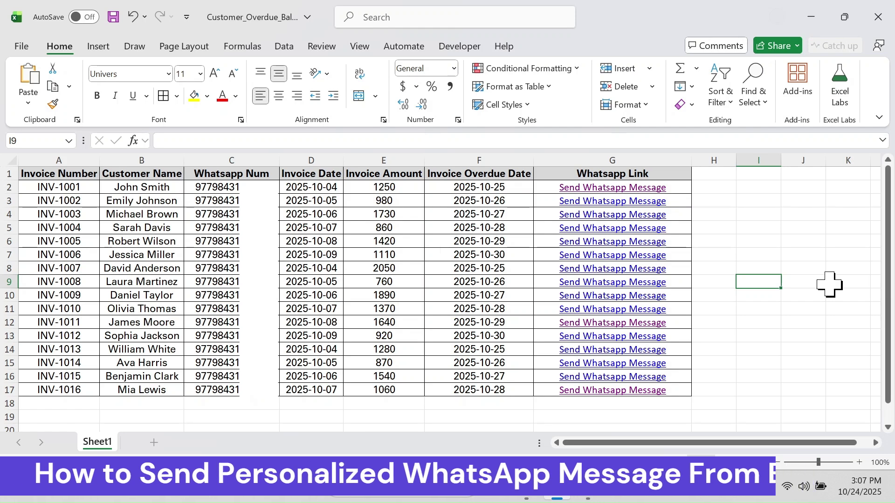
Step: Highlight the invoice number, customer, WhatsApp number, date, amount and overdue date columns
{"action": "left_click_drag", "start_coordinate": [70, 174], "coordinate": [77, 362]}
{"action": "left_click_drag", "start_coordinate": [144, 174], "coordinate": [150, 363]}
{"action": "left_click_drag", "start_coordinate": [251, 174], "coordinate": [285, 363]}
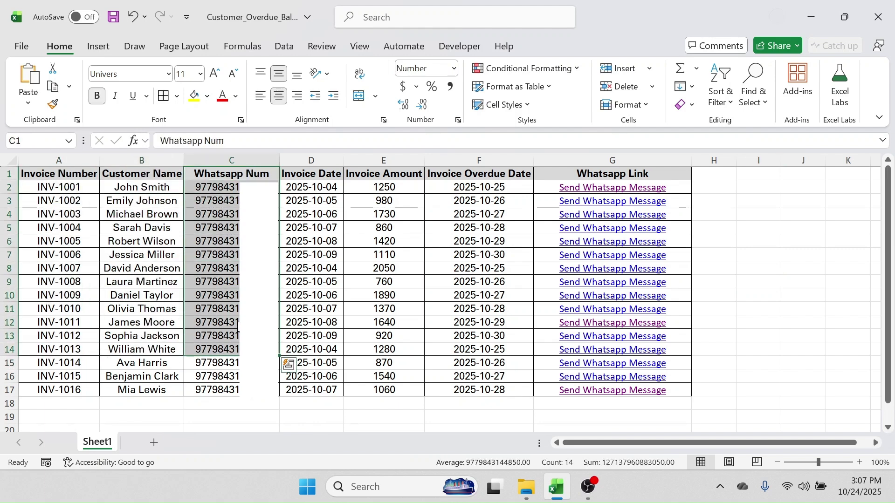
{"action": "left_click_drag", "start_coordinate": [320, 177], "coordinate": [320, 308]}
{"action": "left_click_drag", "start_coordinate": [388, 174], "coordinate": [386, 335]}
{"action": "left_click_drag", "start_coordinate": [498, 178], "coordinate": [480, 319]}
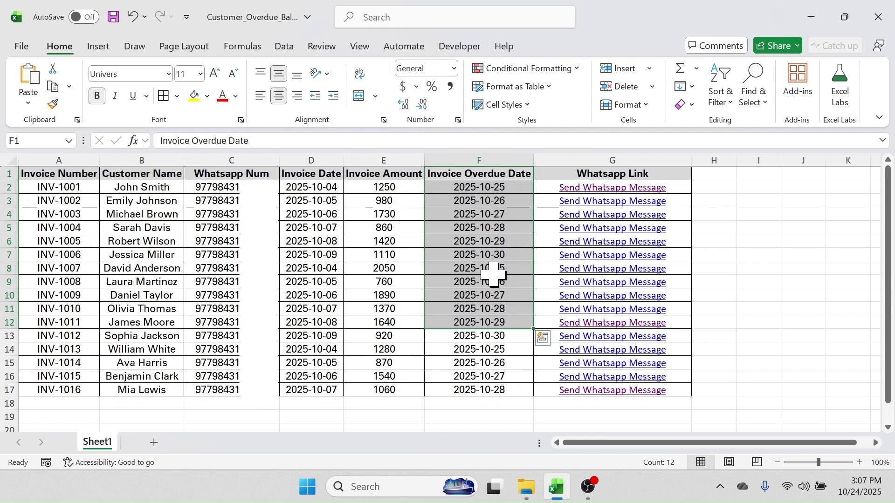
Step: Highlight the numbers in C2:C17, then send the G2 reminder for INV-1001, due 2025-10-25, via WhatsApp
{"action": "left_click_drag", "start_coordinate": [259, 182], "coordinate": [256, 397]}
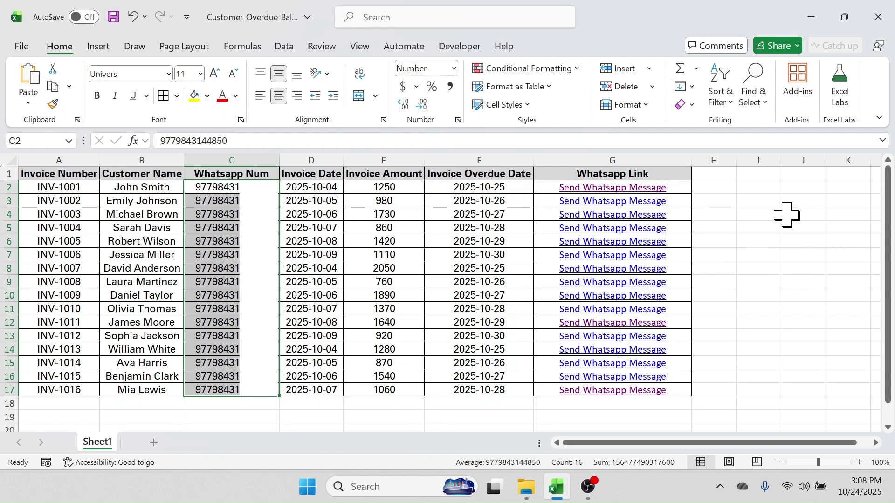
{"action": "left_click", "coordinate": [620, 189]}
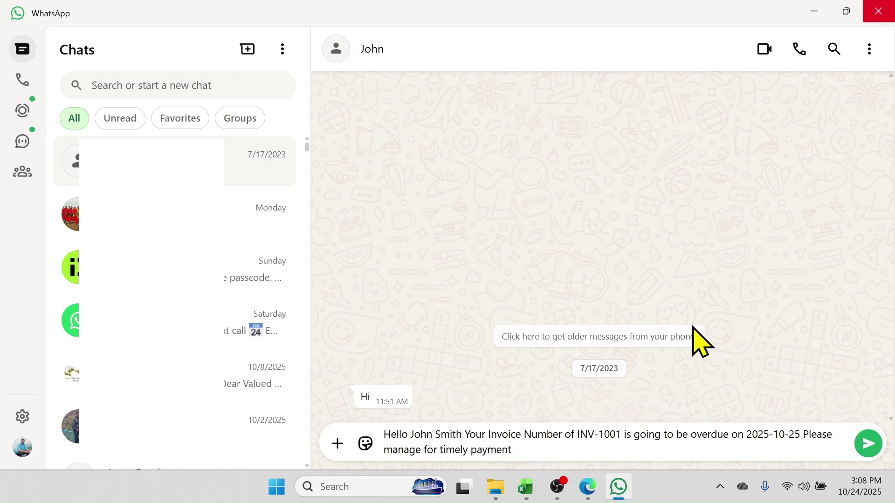
{"action": "left_click", "coordinate": [868, 444]}
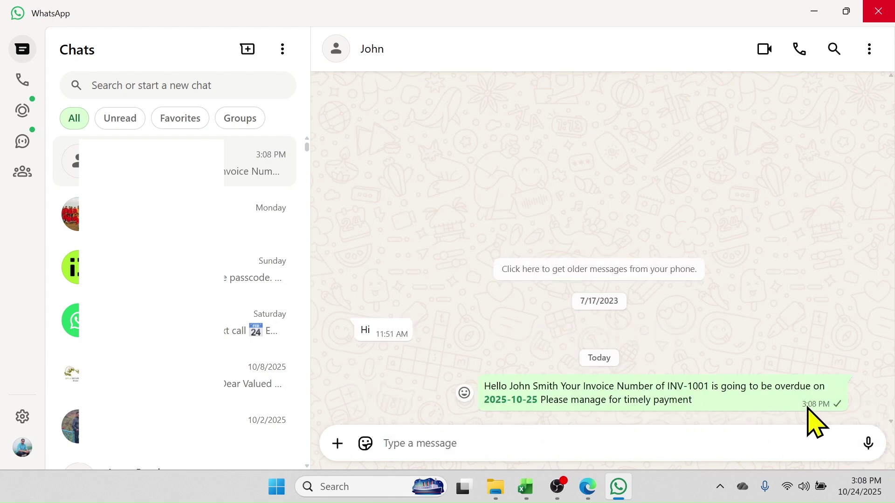
Step: Follow the G4 link so WhatsApp drafts the INV-1003 reminder due 2025-10-27
{"action": "left_click", "coordinate": [815, 11]}
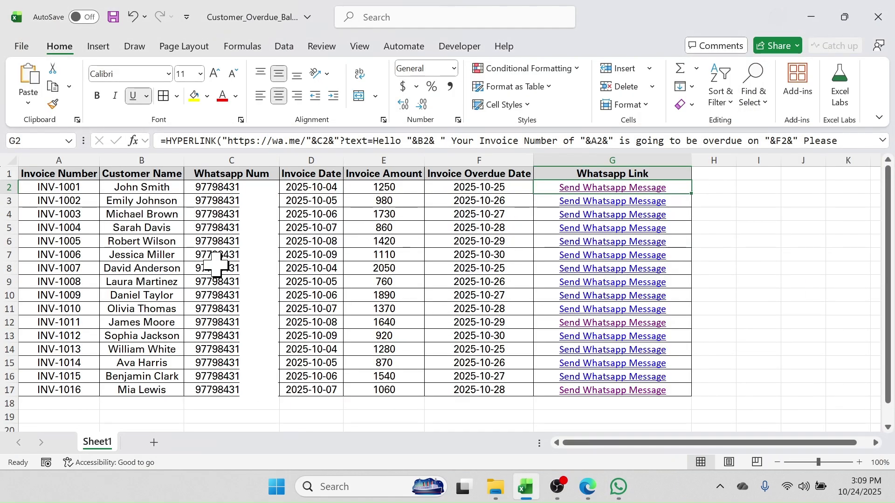
{"action": "left_click", "coordinate": [640, 218]}
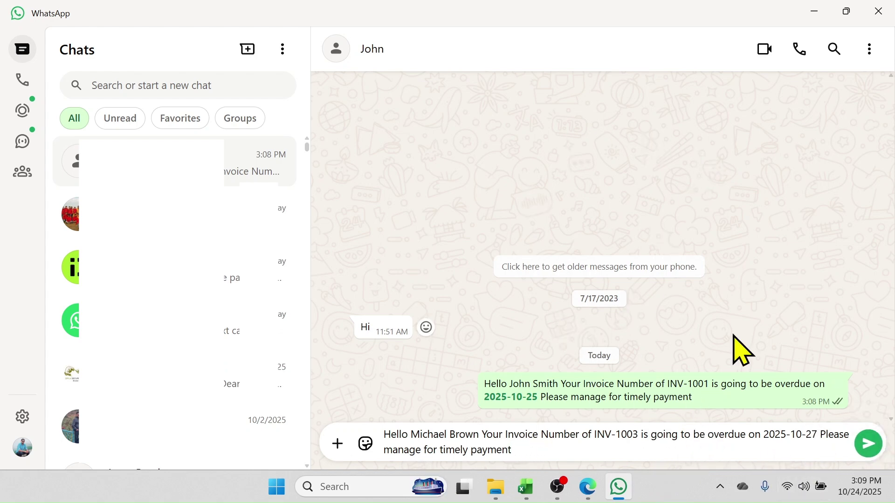
Step: Send the INV-1003 reminder, then minimize WhatsApp and Edge to bring Excel back
{"action": "left_click", "coordinate": [870, 445]}
{"action": "left_click", "coordinate": [814, 11]}
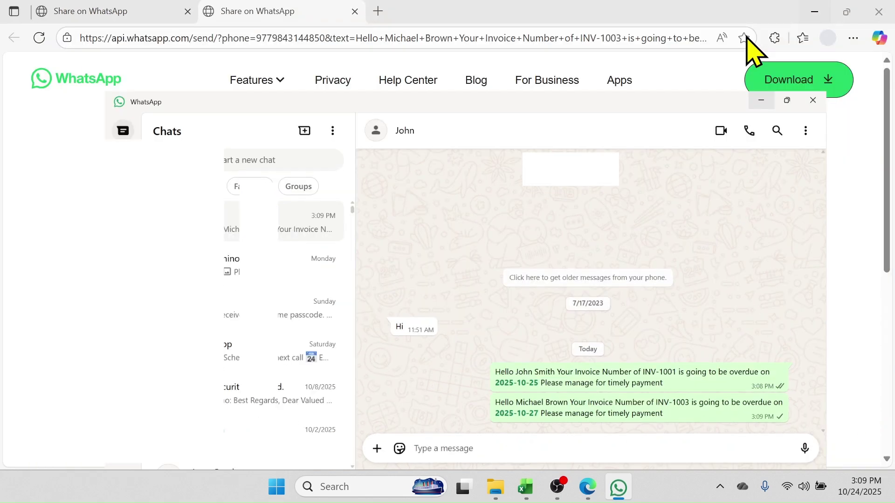
{"action": "left_click", "coordinate": [846, 10]}
{"action": "left_click", "coordinate": [800, 34]}
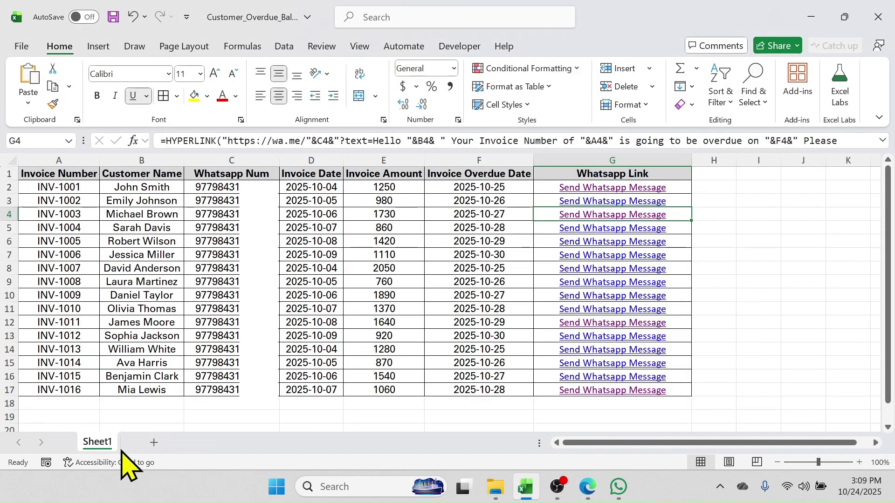
Step: Copy Sheet1 to the end of the workbook as Sheet1 (2)
{"action": "right_click", "coordinate": [105, 445]}
{"action": "left_click", "coordinate": [158, 287]}
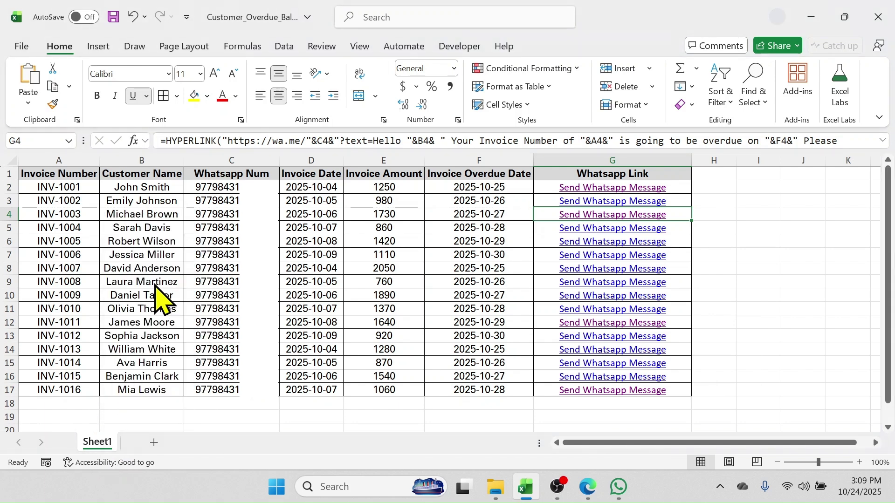
{"action": "left_click", "coordinate": [80, 292]}
{"action": "left_click", "coordinate": [75, 380]}
{"action": "left_click", "coordinate": [192, 404]}
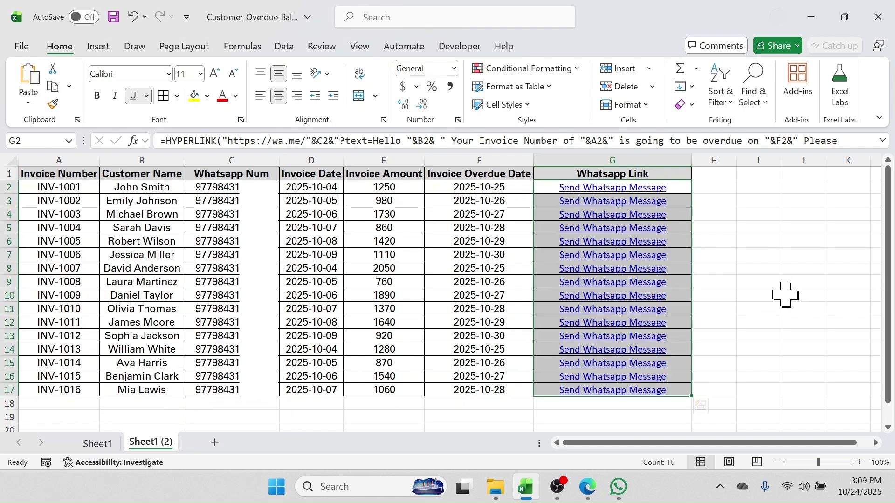
Step: Clear the old Whatsapp links from G2:G17 on the copied sheet
{"action": "left_click", "coordinate": [785, 294]}
{"action": "left_click", "coordinate": [680, 188]}
{"action": "left_click_drag", "start_coordinate": [680, 191], "coordinate": [671, 394]}
{"action": "key", "text": "Delete"}
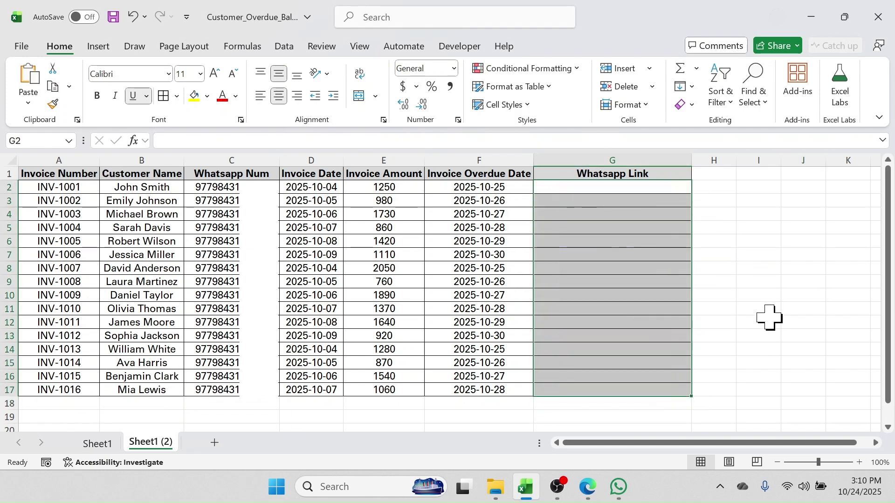
{"action": "left_click", "coordinate": [803, 255]}
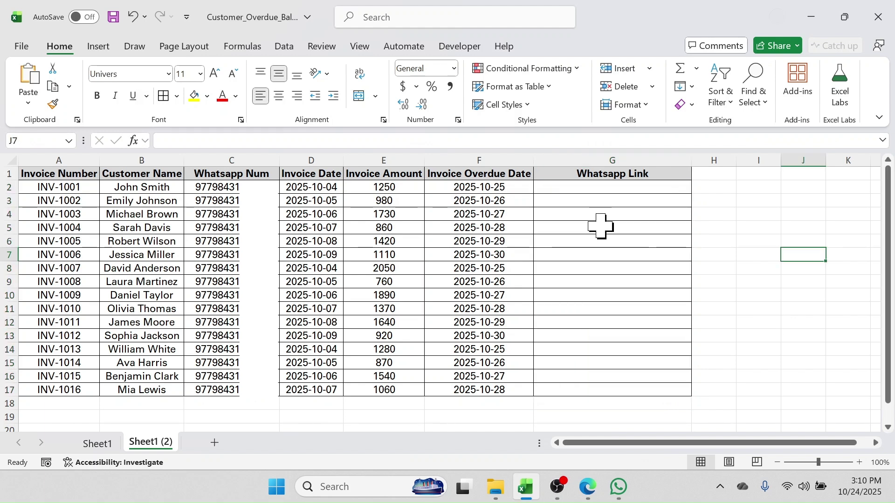
{"action": "left_click", "coordinate": [604, 191]}
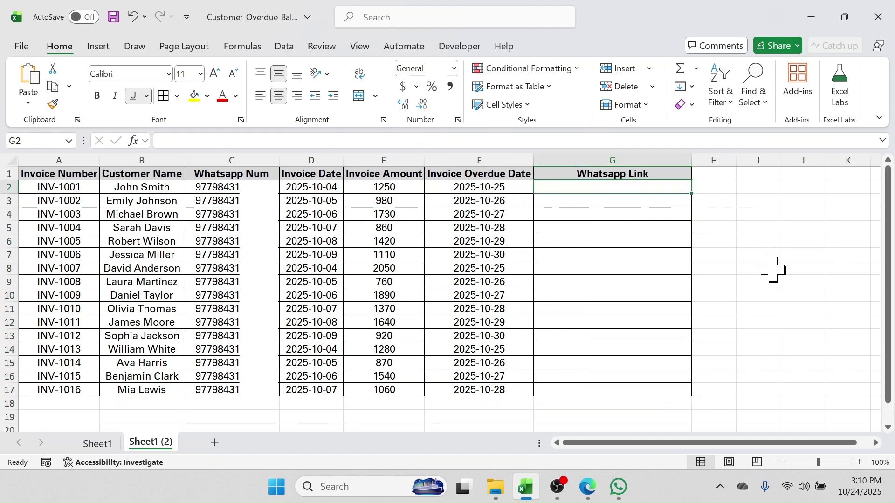
{"action": "type", "text": "="}
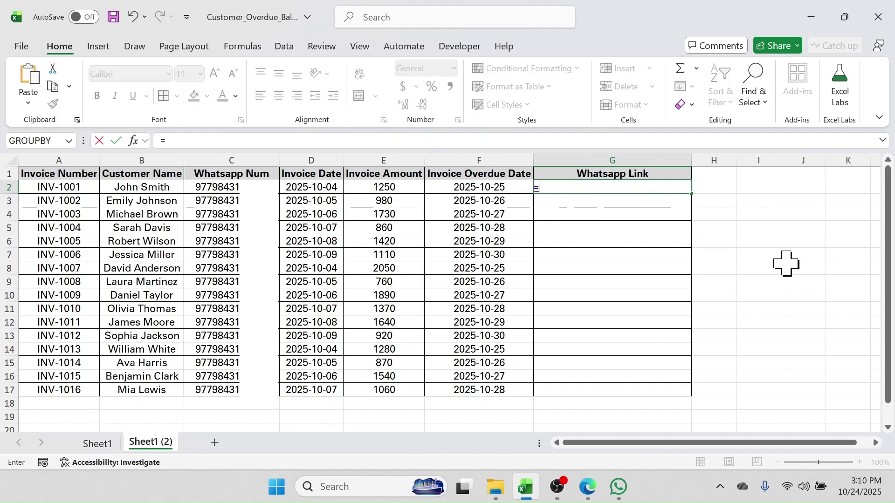
{"action": "type", "text": "Hype"}
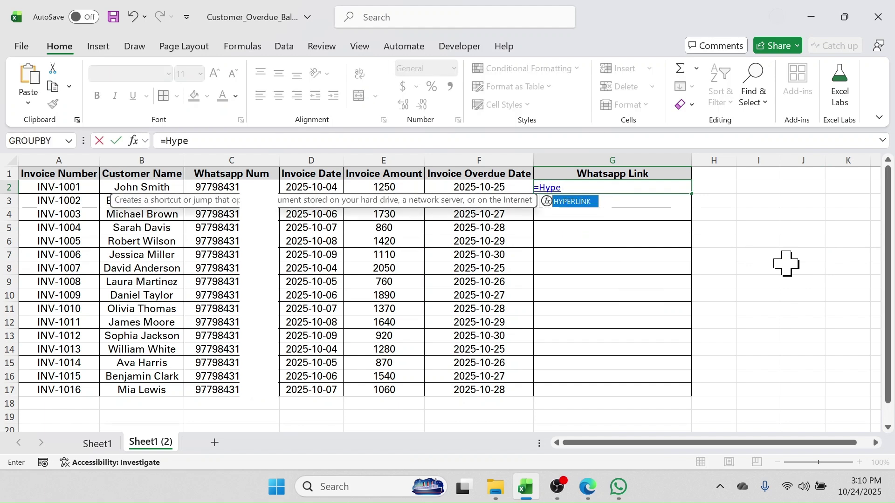
{"action": "type", "text": "rlink(\"https://wa.me/"}
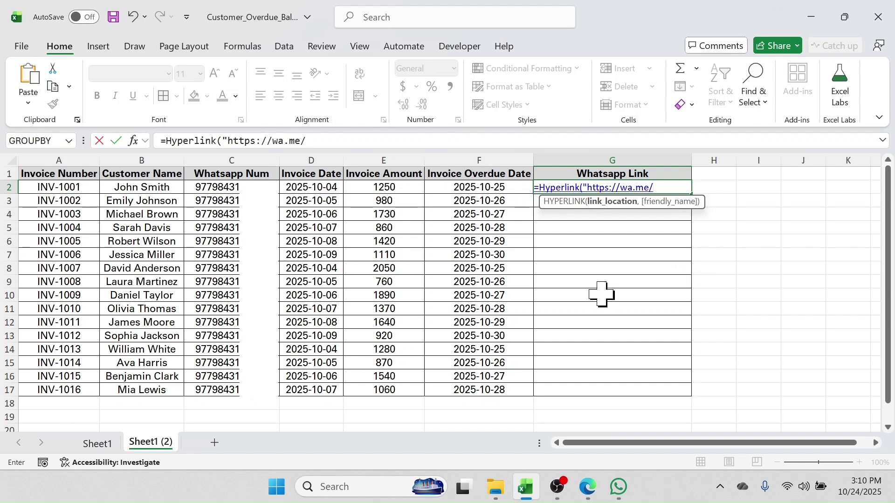
{"action": "type", "text": "\"&"}
{"action": "left_click", "coordinate": [203, 192]}
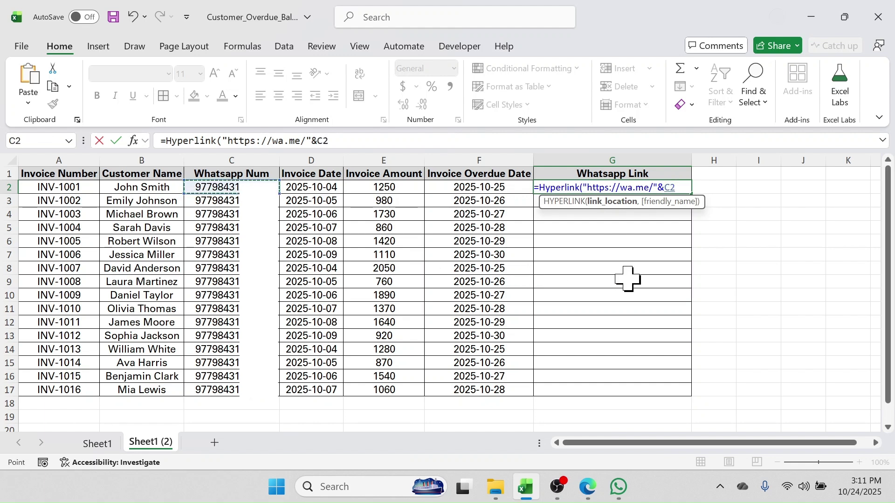
{"action": "type", "text": "&\"?text=Hello \"&"}
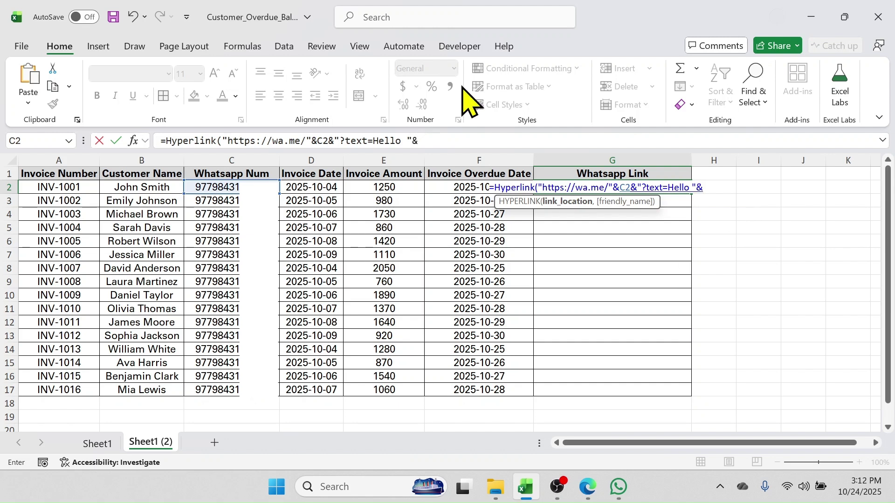
Step: Extend the G2 formula with B2, "Your Invoice Number of ", A2, " is going to be overdue on " and F2
{"action": "left_click", "coordinate": [129, 188]}
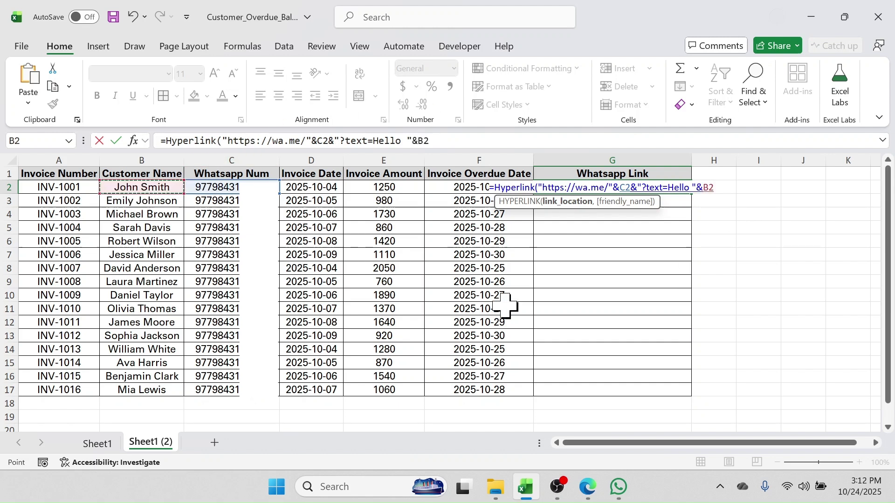
{"action": "type", "text": "&"}
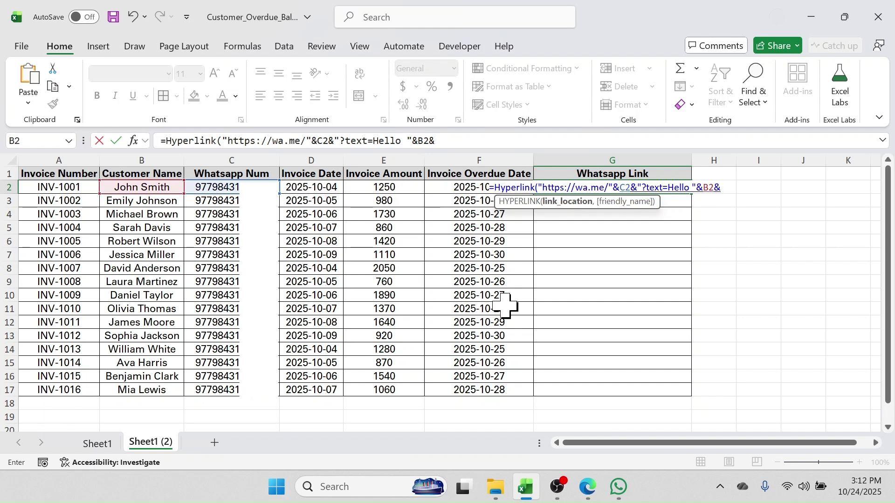
{"action": "type", "text": "\"Your Invoice"}
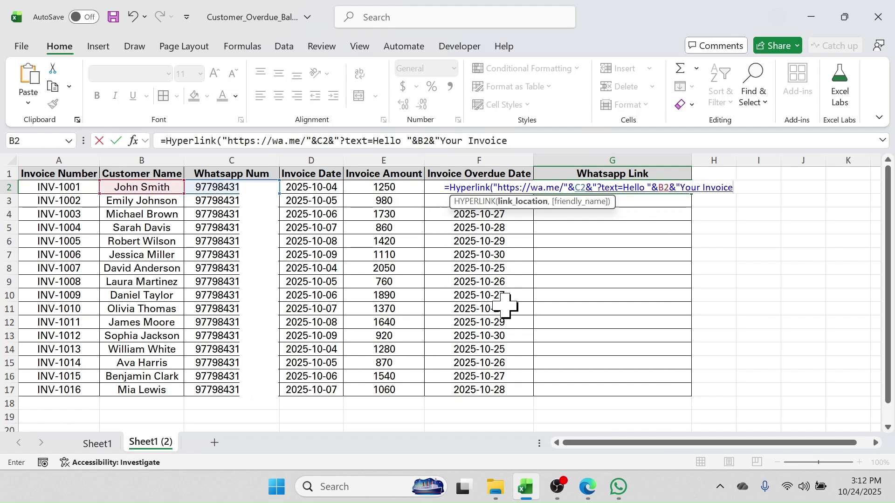
{"action": "type", "text": " Number"}
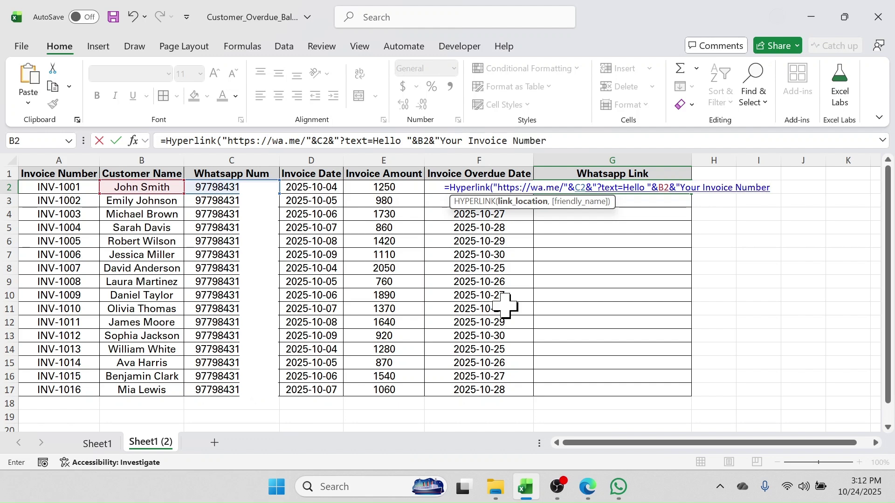
{"action": "type", "text": " of \"&"}
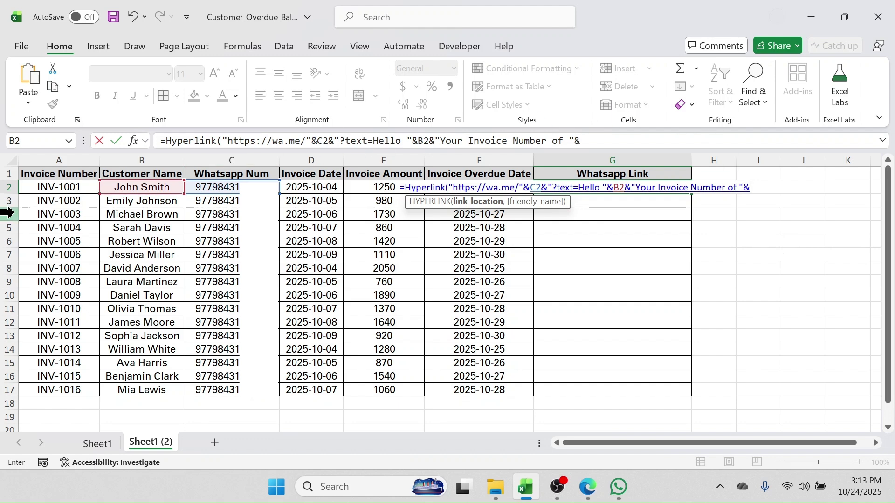
{"action": "left_click", "coordinate": [46, 187]}
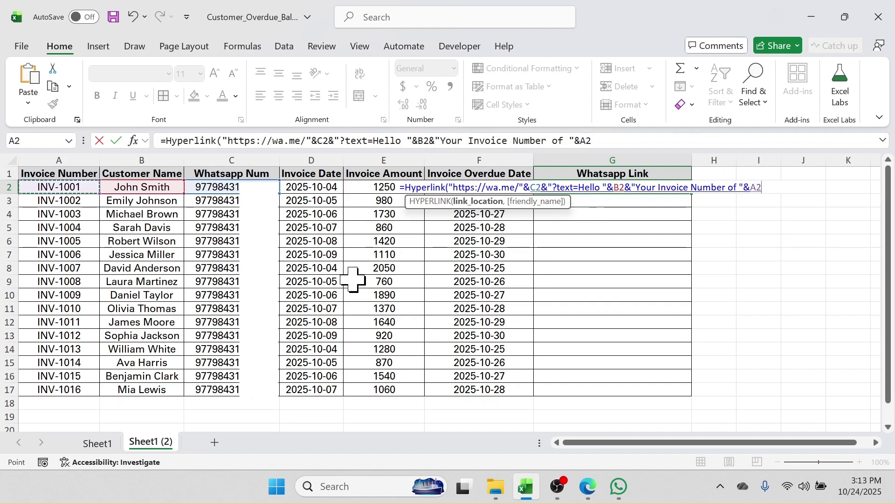
{"action": "type", "text": "&\" i"}
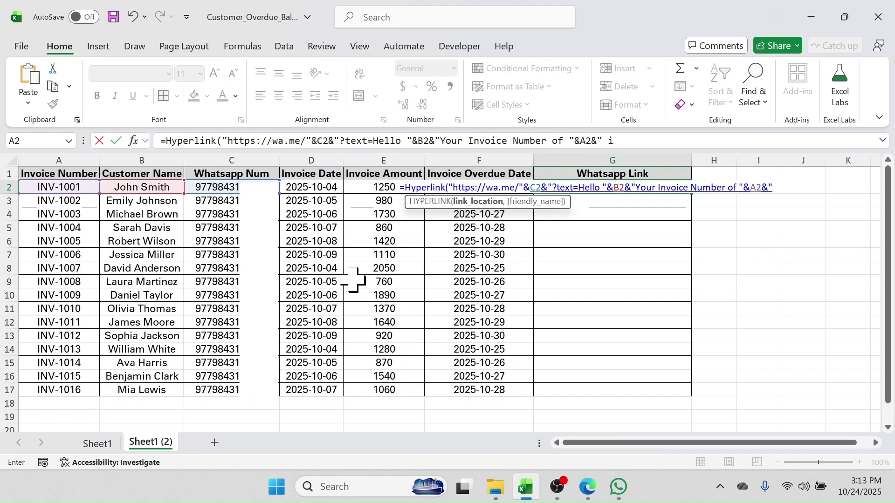
{"action": "type", "text": "s going t"}
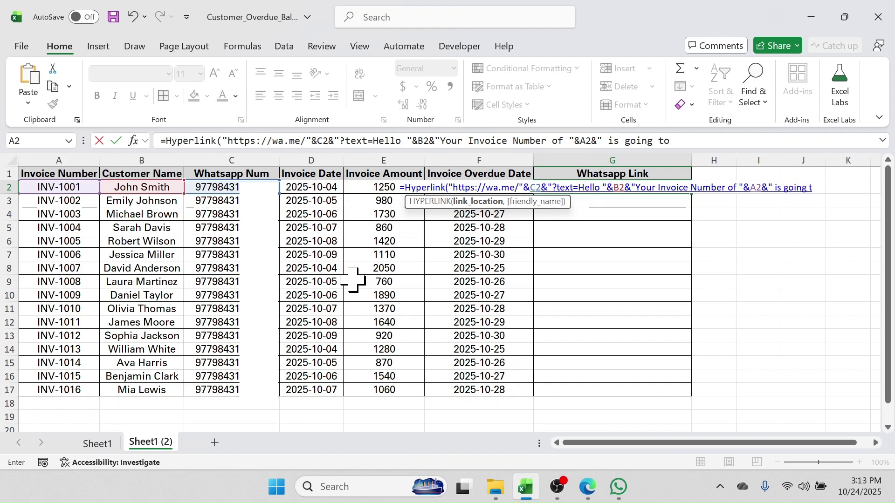
{"action": "type", "text": "o be overdue on"}
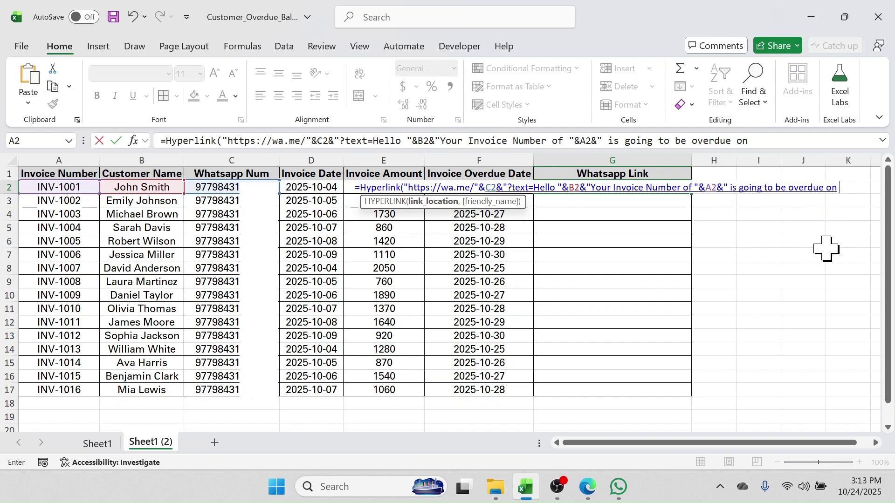
{"action": "type", "text": "\"&"}
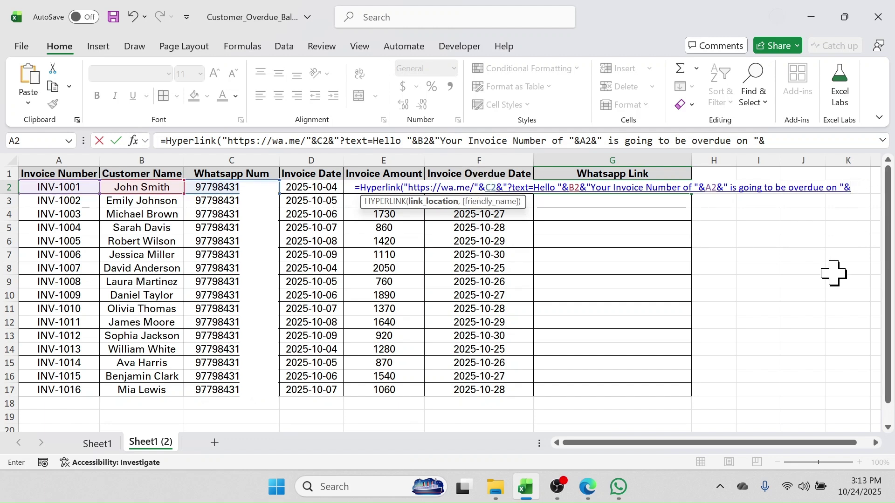
{"action": "type", "text": "F2"}
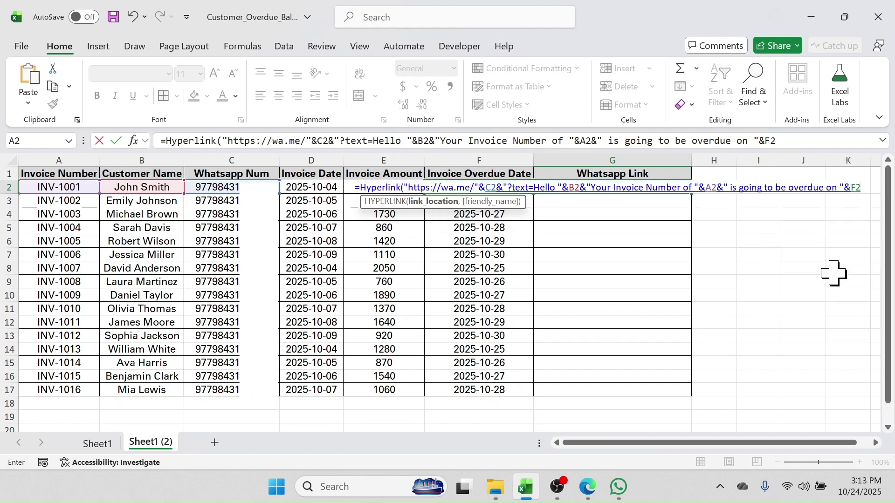
{"action": "type", "text": "&\""}
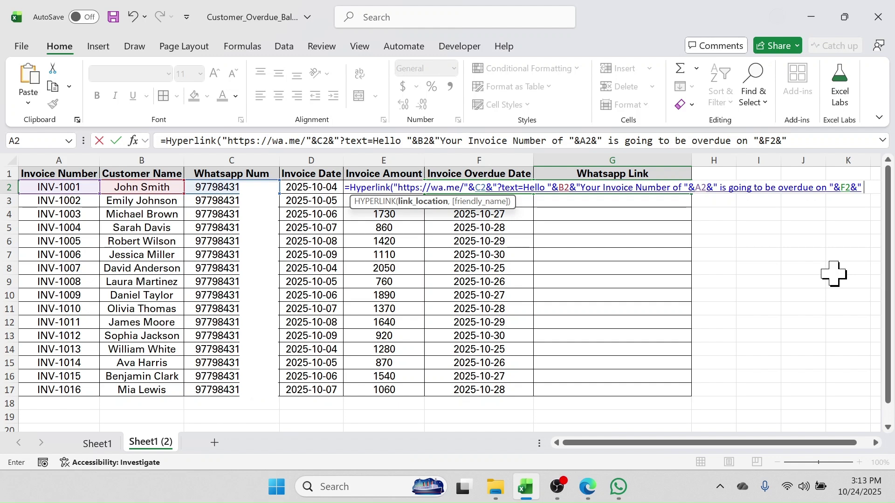
{"action": "type", "text": " Please manage for"}
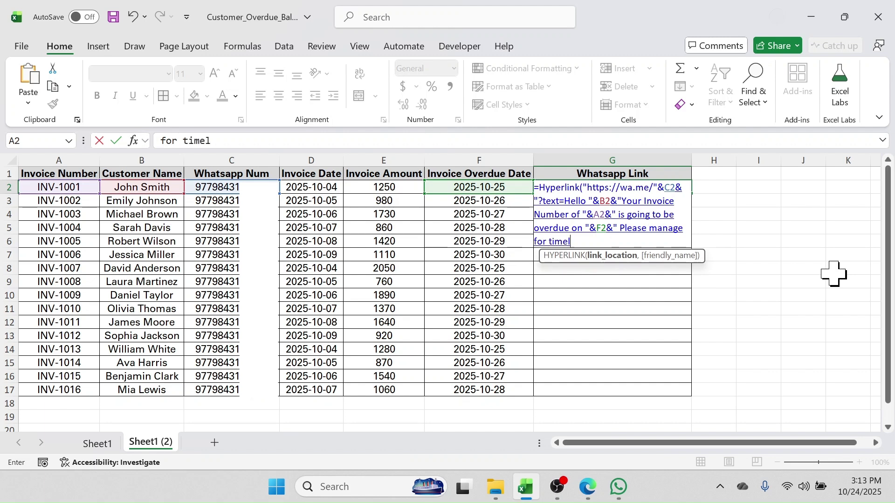
{"action": "type", "text": " timely paymen"}
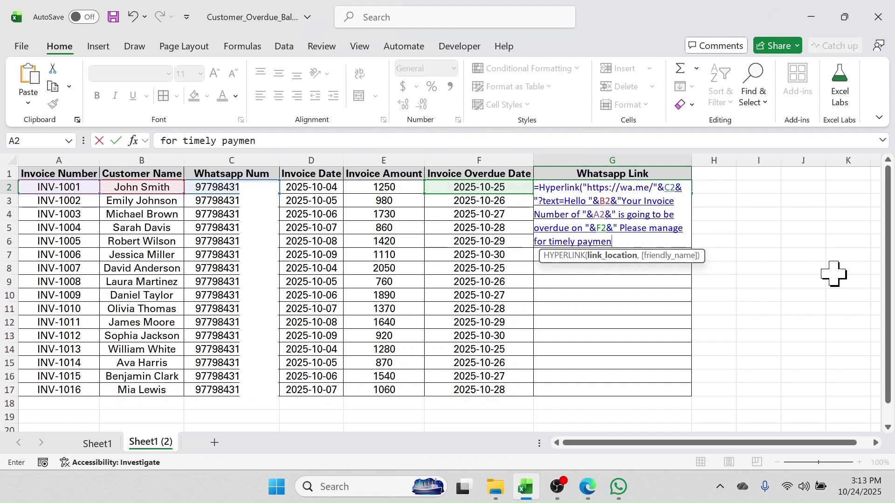
{"action": "type", "text": "t\","}
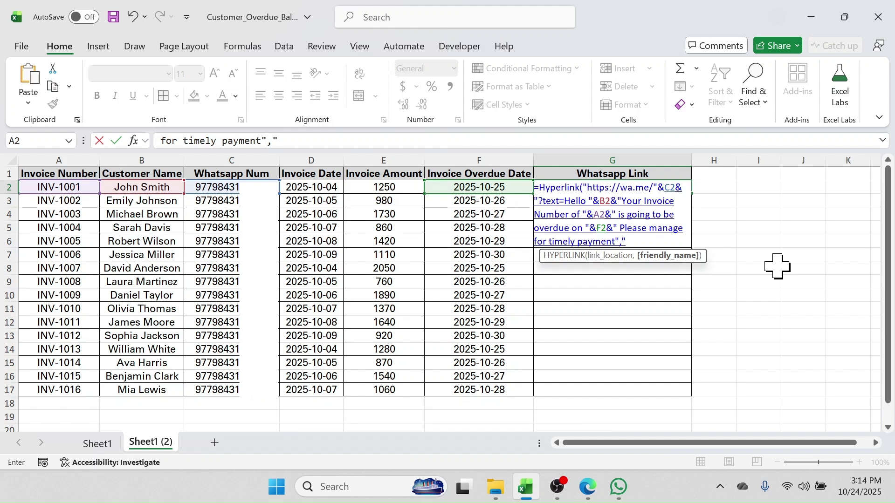
Step: Close the formula with friendly name "Send Whatsapp Message" and enter it
{"action": "type", "text": "hatsapp"}
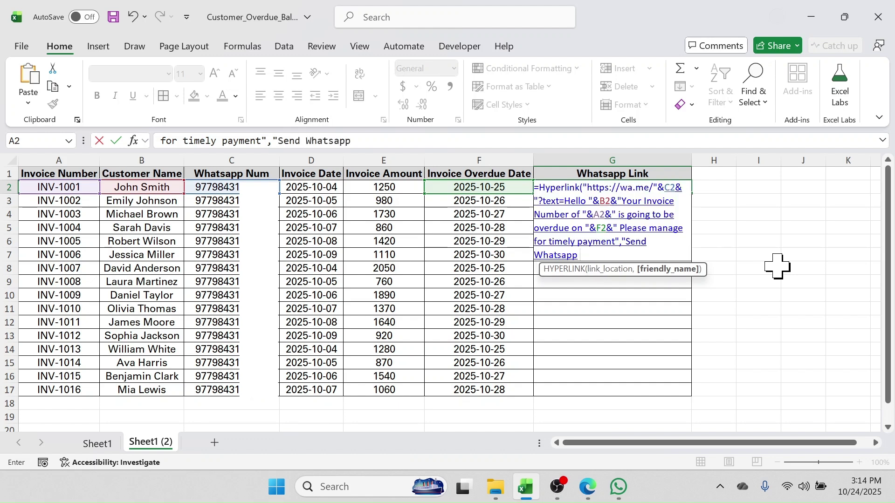
{"action": "type", "text": " Message\""}
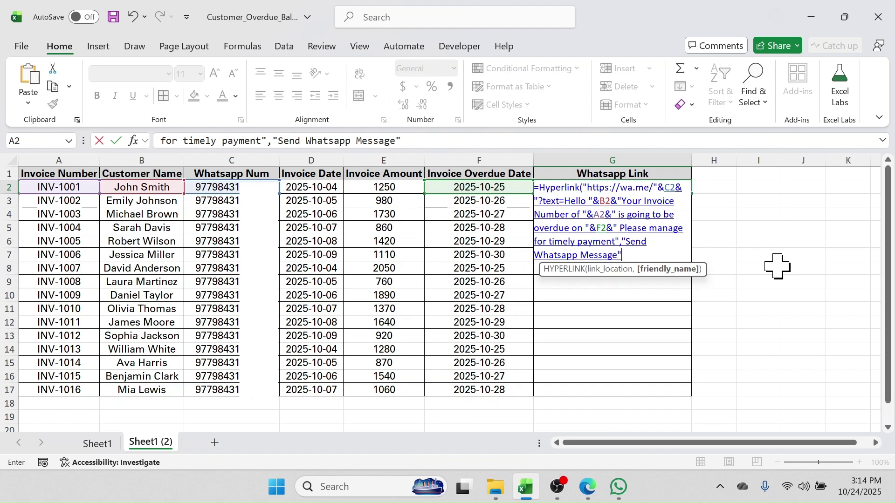
{"action": "type", "text": ")"}
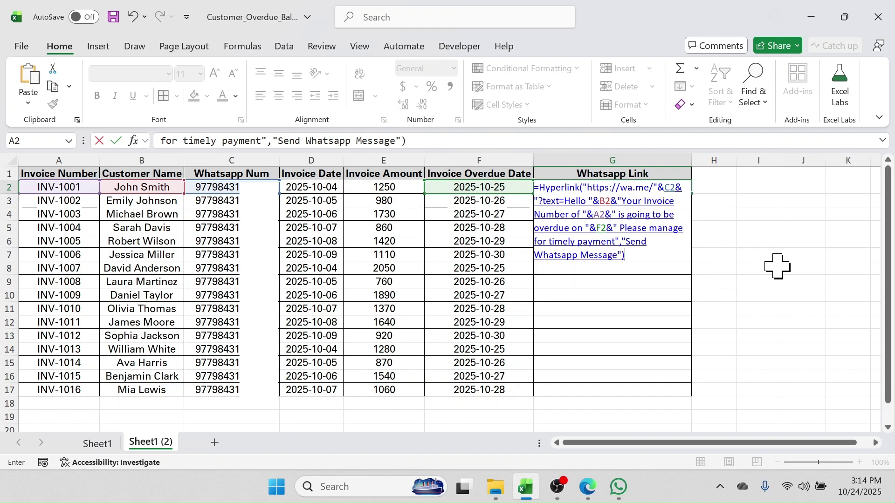
{"action": "key", "text": "Return"}
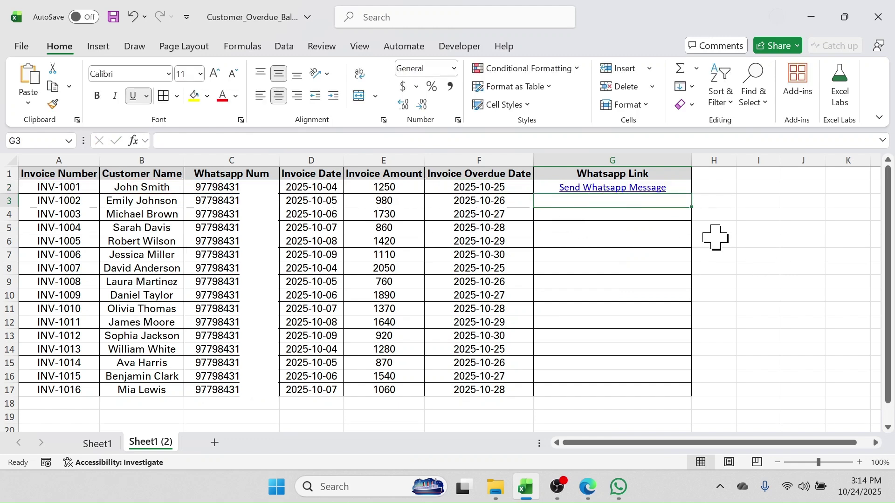
Step: Fill the G2 link formula down to G17 and follow the INV-1007 reminder link
{"action": "left_click", "coordinate": [676, 184]}
{"action": "left_click_drag", "start_coordinate": [692, 194], "coordinate": [686, 401]}
{"action": "left_click", "coordinate": [803, 227]}
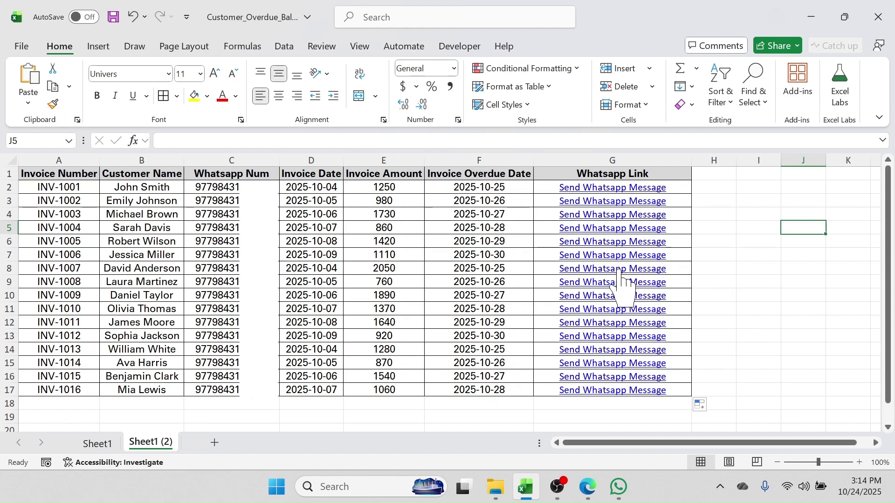
{"action": "mouse_move", "coordinate": [619, 276]}
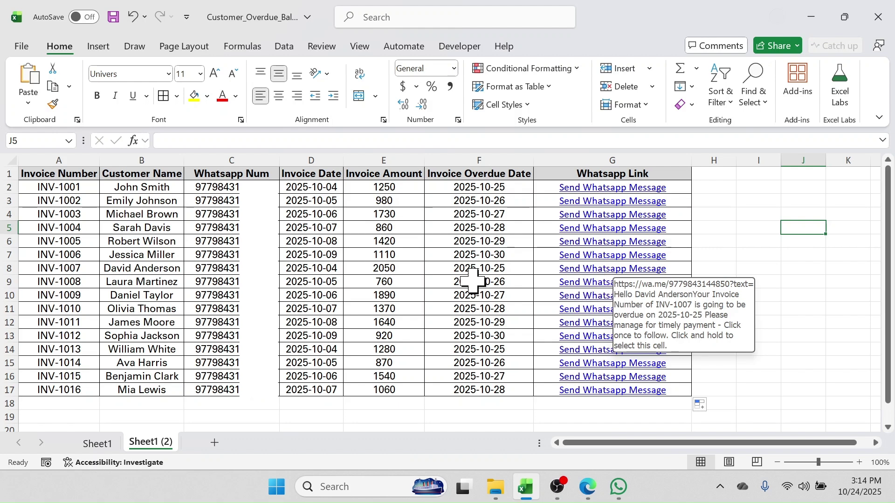
{"action": "left_click", "coordinate": [600, 270]}
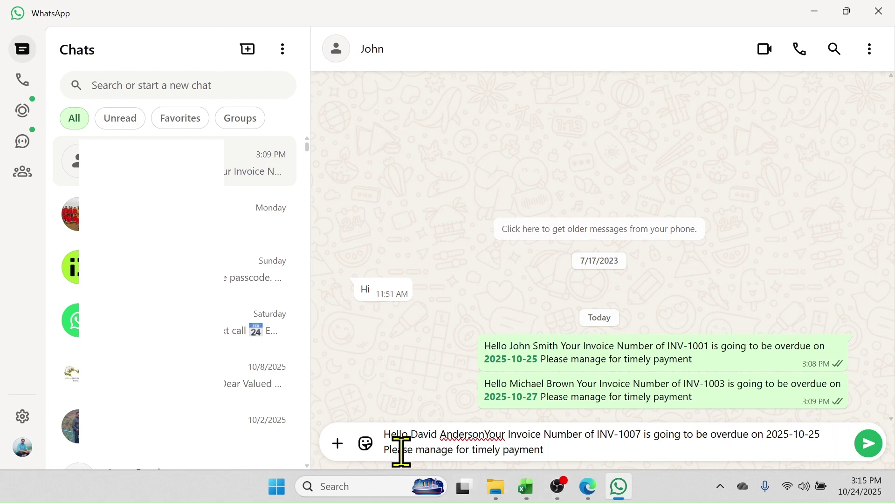
Step: Send the INV-1007 reminder due 2025-10-25 and switch back to Excel
{"action": "left_click", "coordinate": [868, 445]}
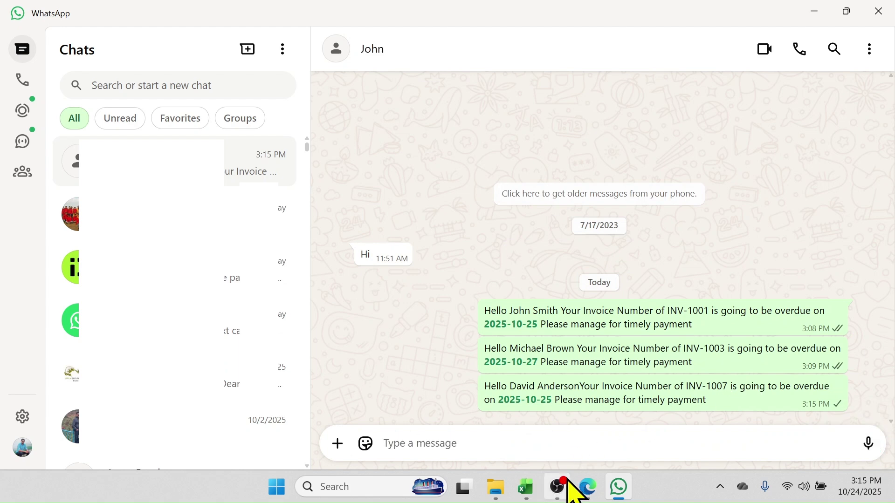
{"action": "left_click", "coordinate": [525, 486]}
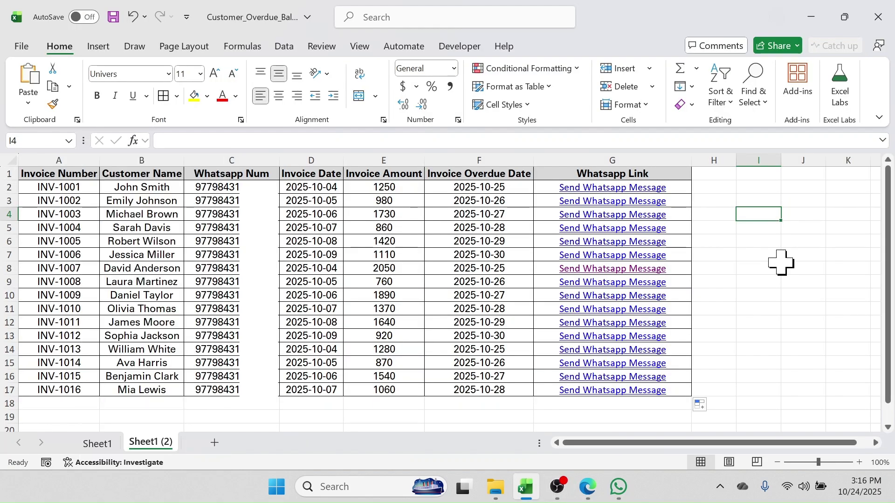